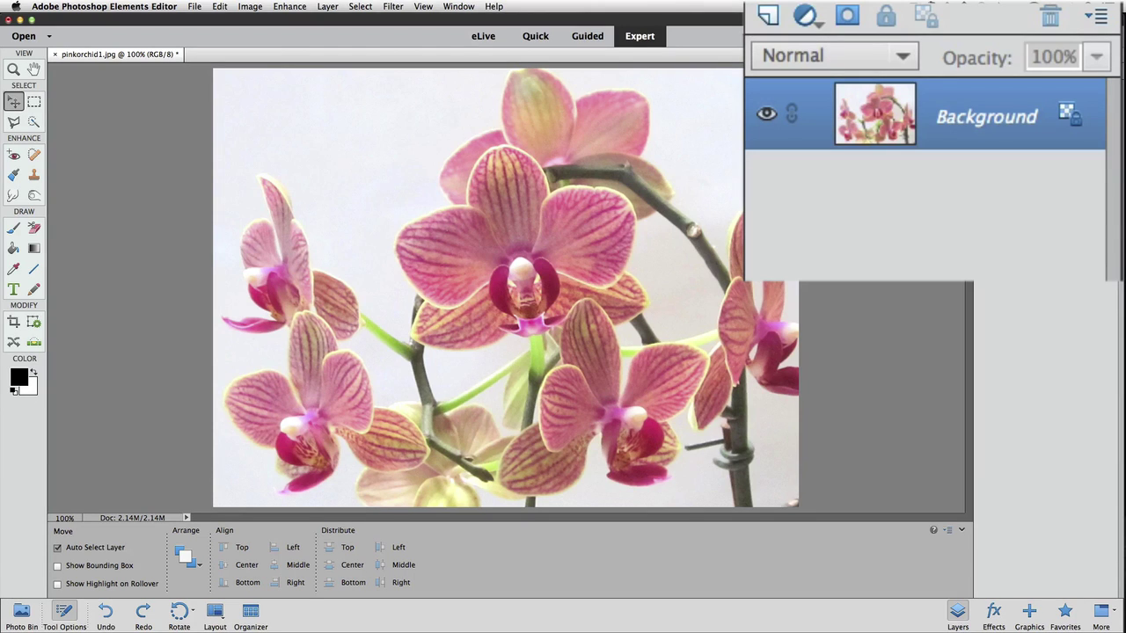
Step: Duplicate the orchid Background layer into Layer 1 with Cmd+J
key(super+j)
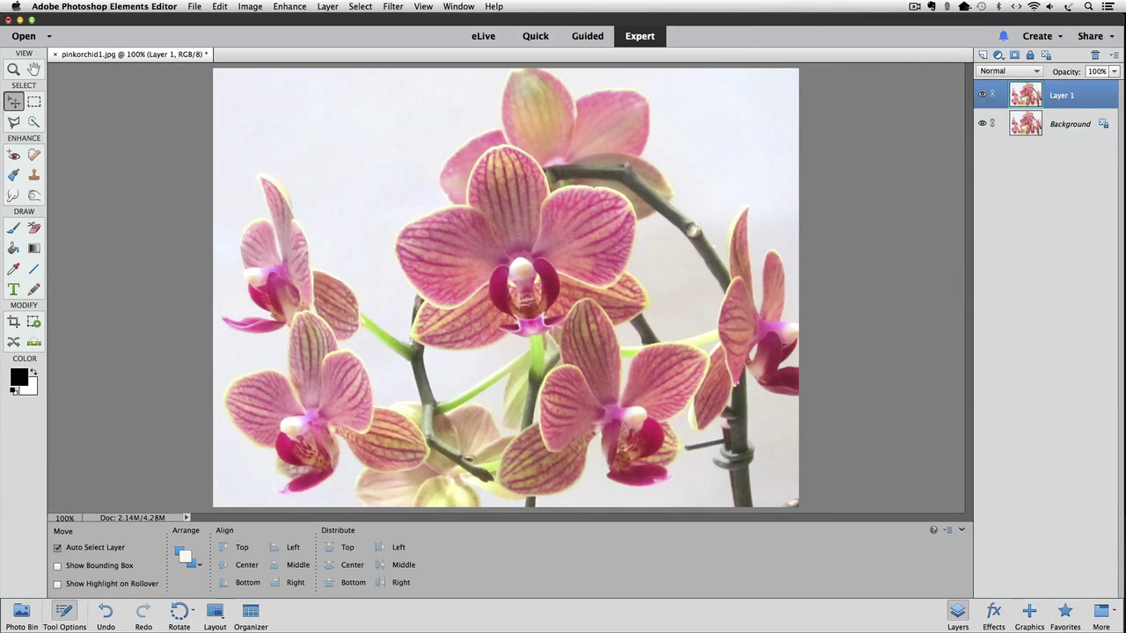
Step: Convert Layer 1 to black and white, comparing Infrared, Newspaper and Portraits before applying Scenic Landscape
click(292, 7)
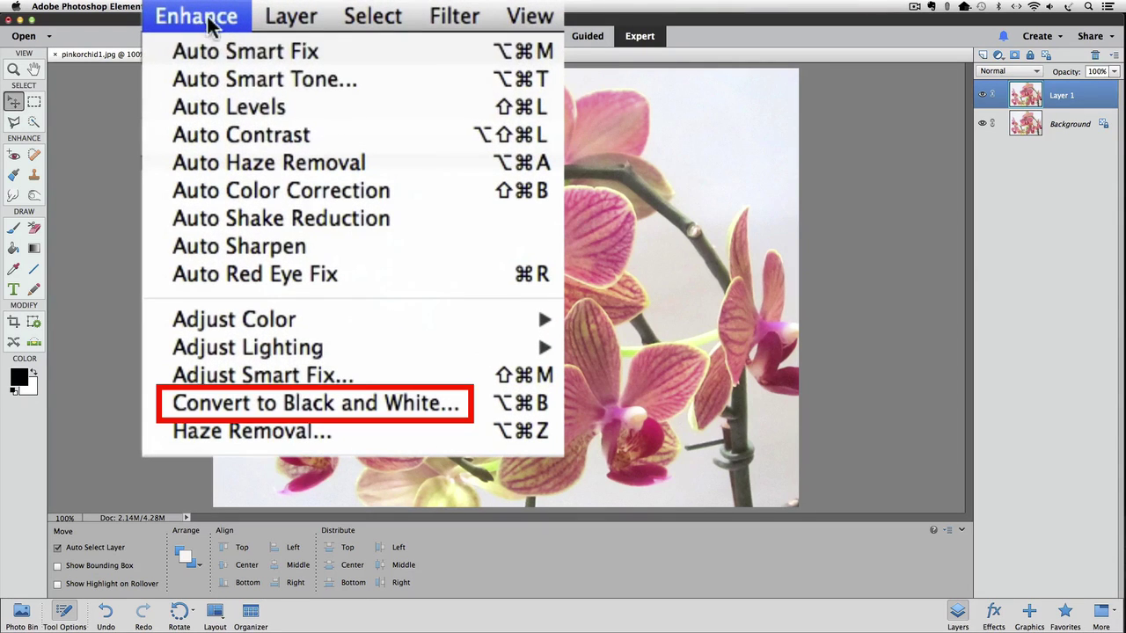
click(356, 161)
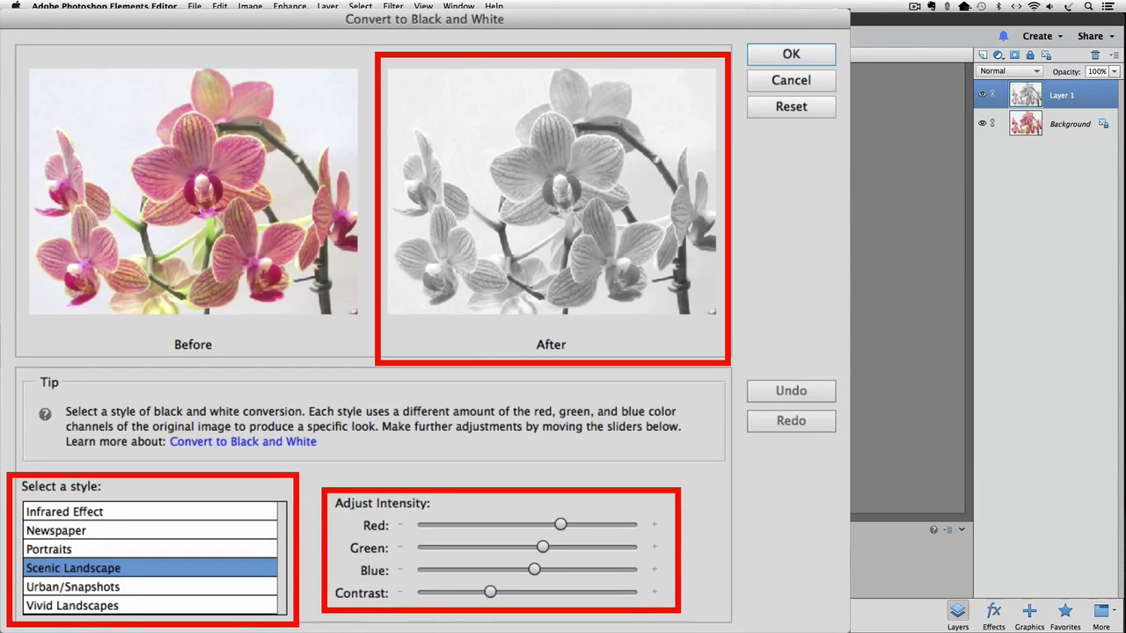
click(81, 512)
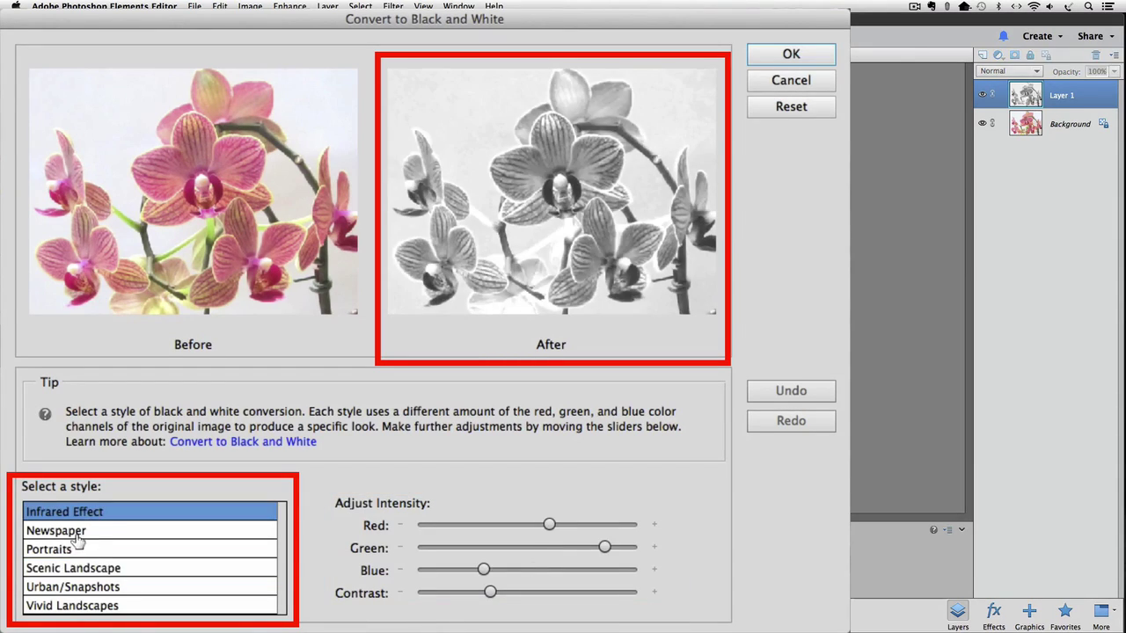
click(76, 534)
click(67, 552)
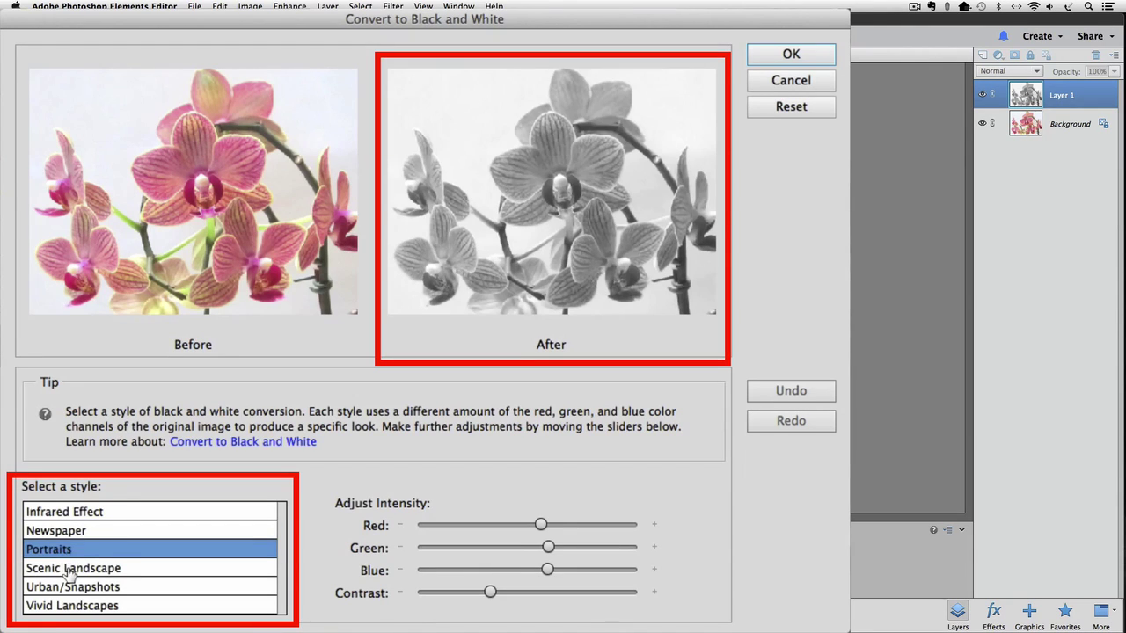
click(69, 569)
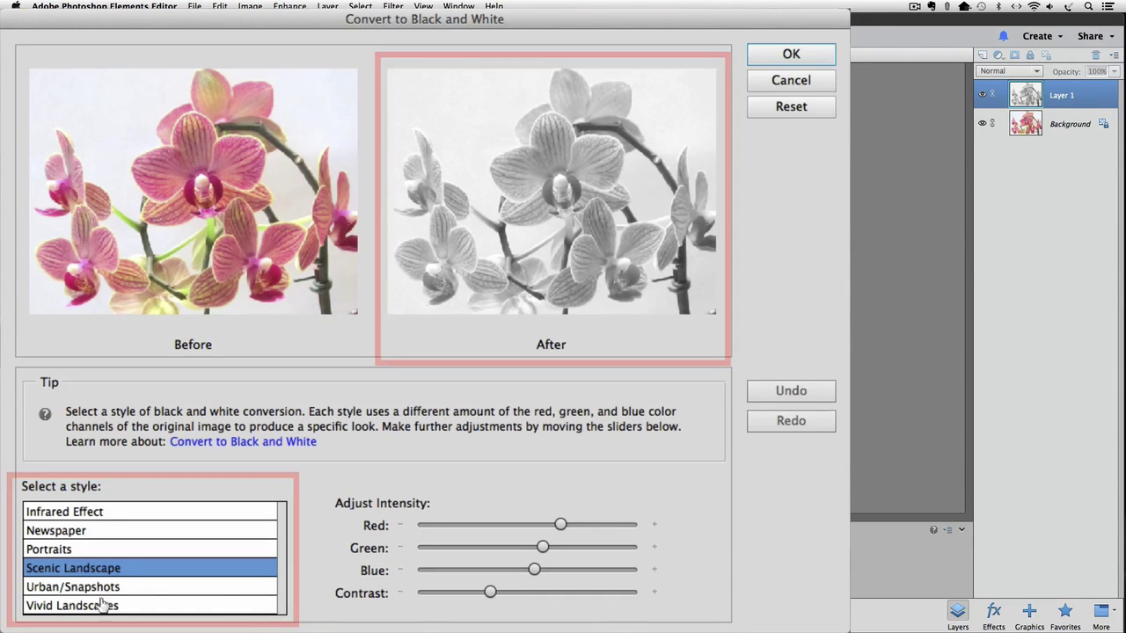
click(792, 53)
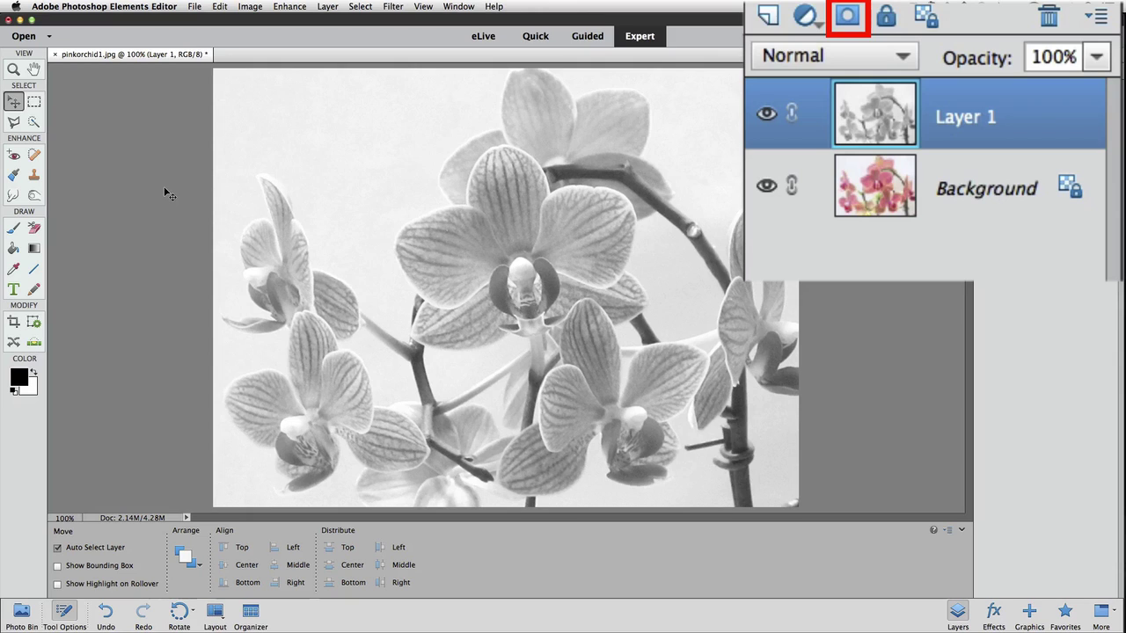
Step: Add a white layer mask to Layer 1 and leave the mask thumbnail targeted
click(847, 16)
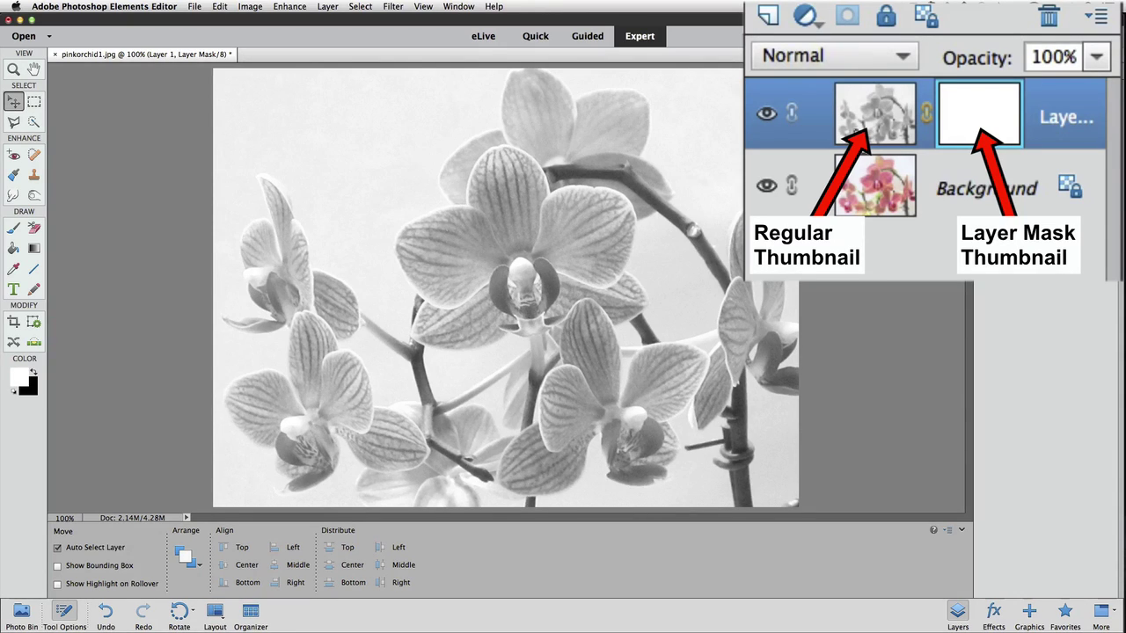
click(859, 128)
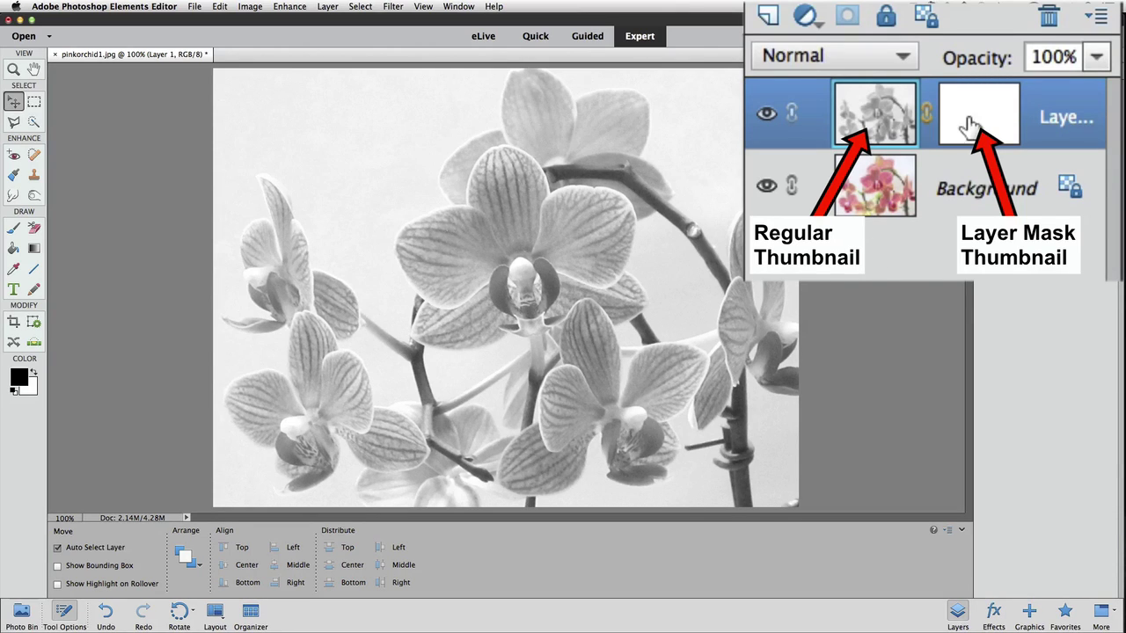
click(946, 140)
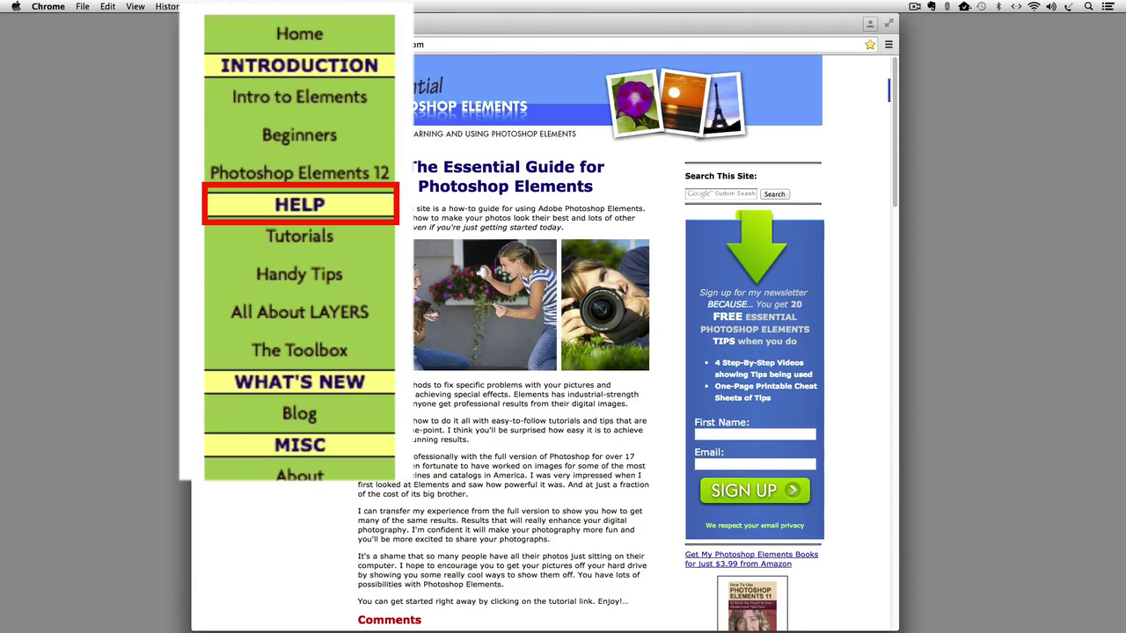
Step: Go from All About LAYERS to the Lesson3 – Layer Masks page and scroll through it
click(308, 330)
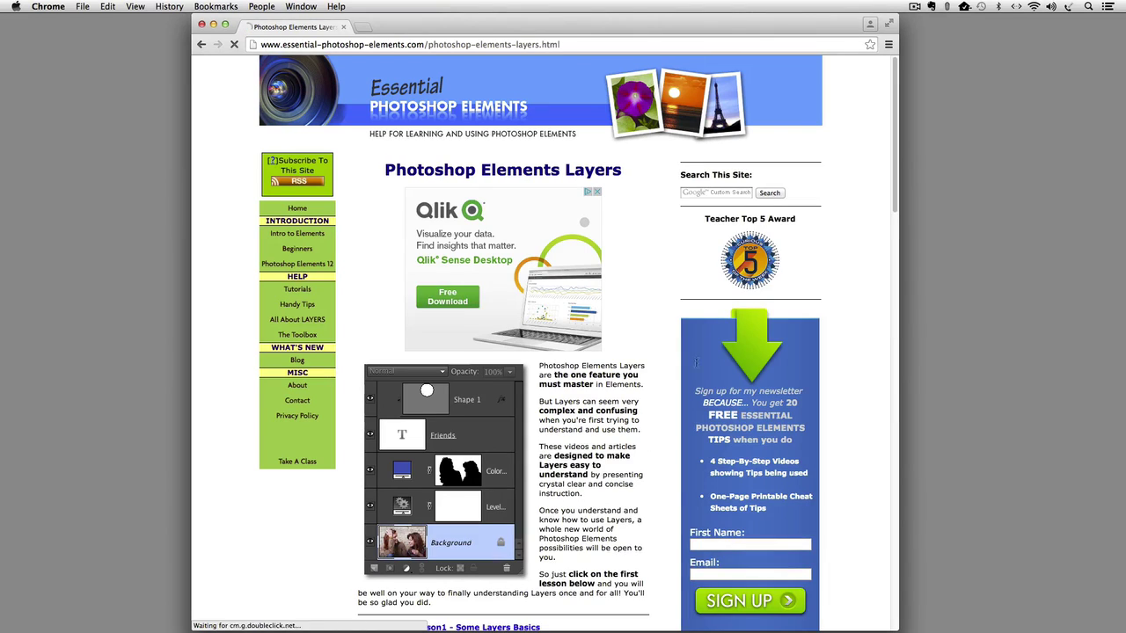
scroll(801, 357, down, 5)
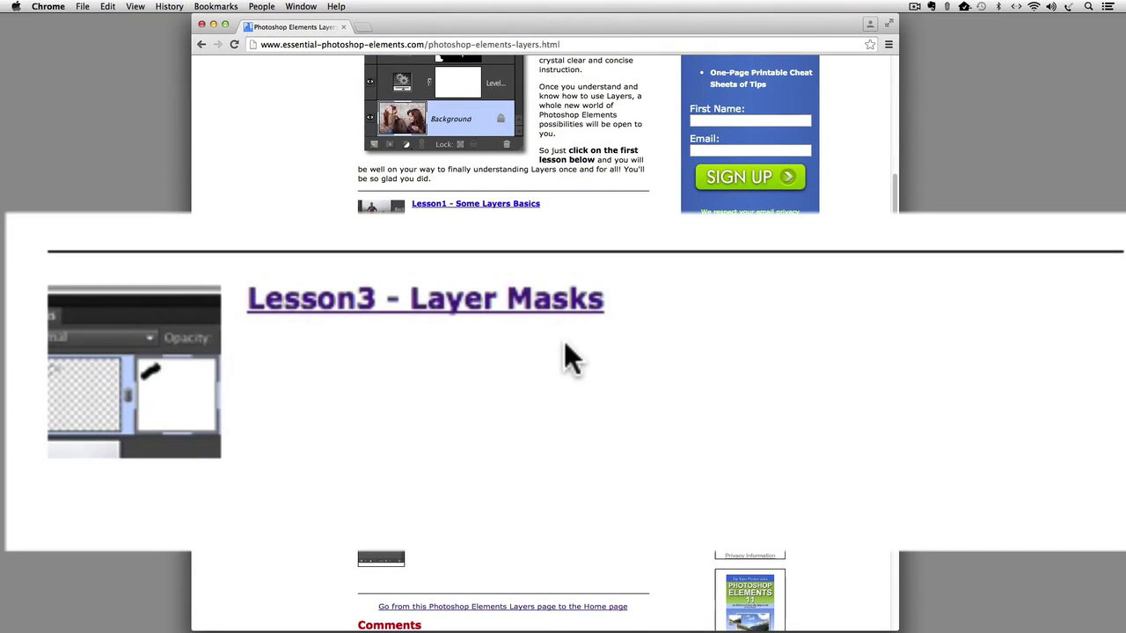
click(493, 317)
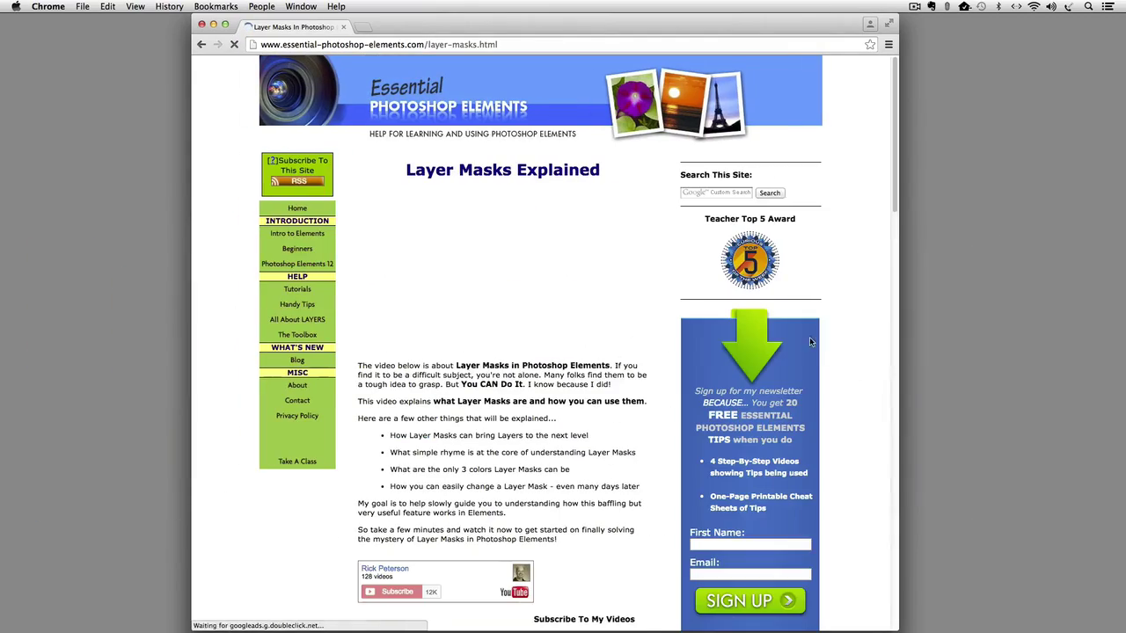
scroll(892, 279, down, 3)
scroll(891, 280, down, 5)
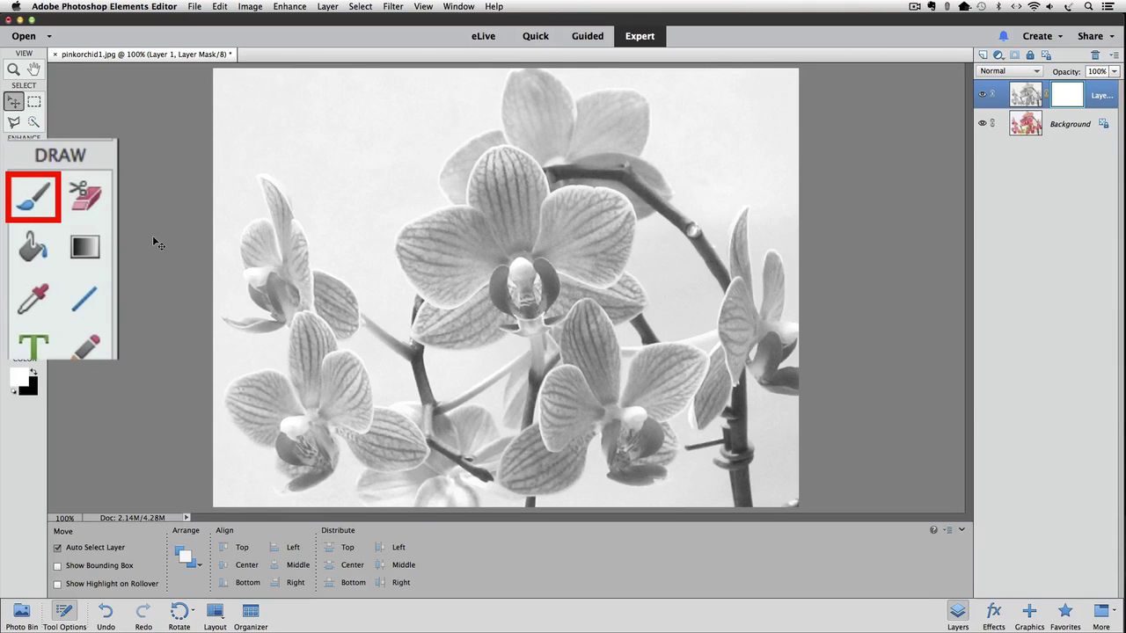
Step: Choose the Brush tool, trying Impressionist Brush before settling on the regular 38 px Brush
click(48, 205)
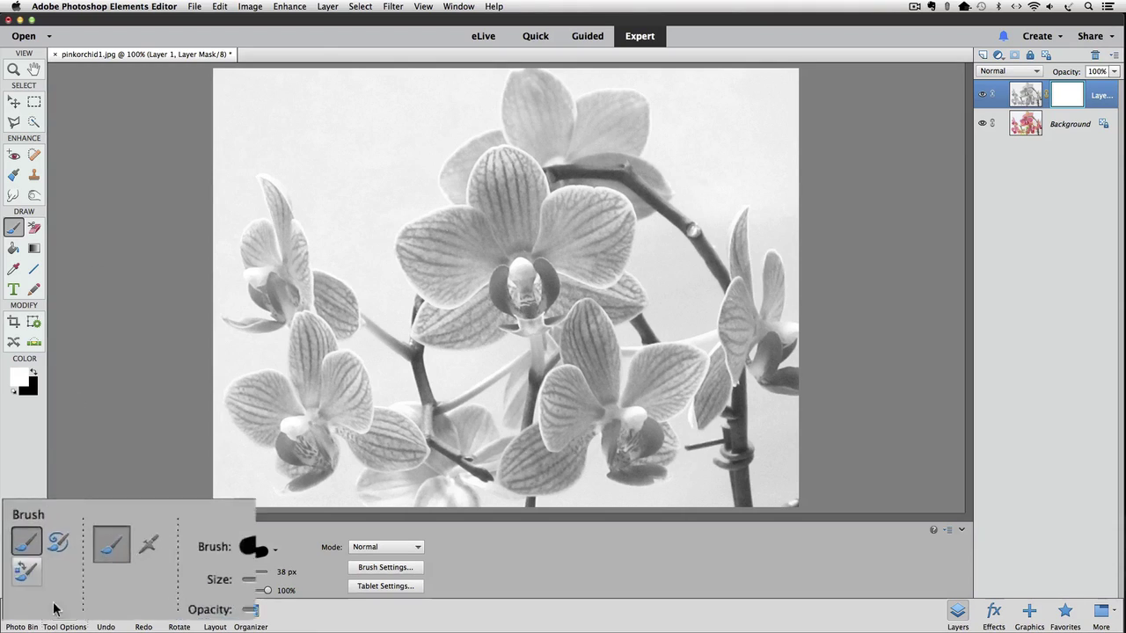
click(84, 509)
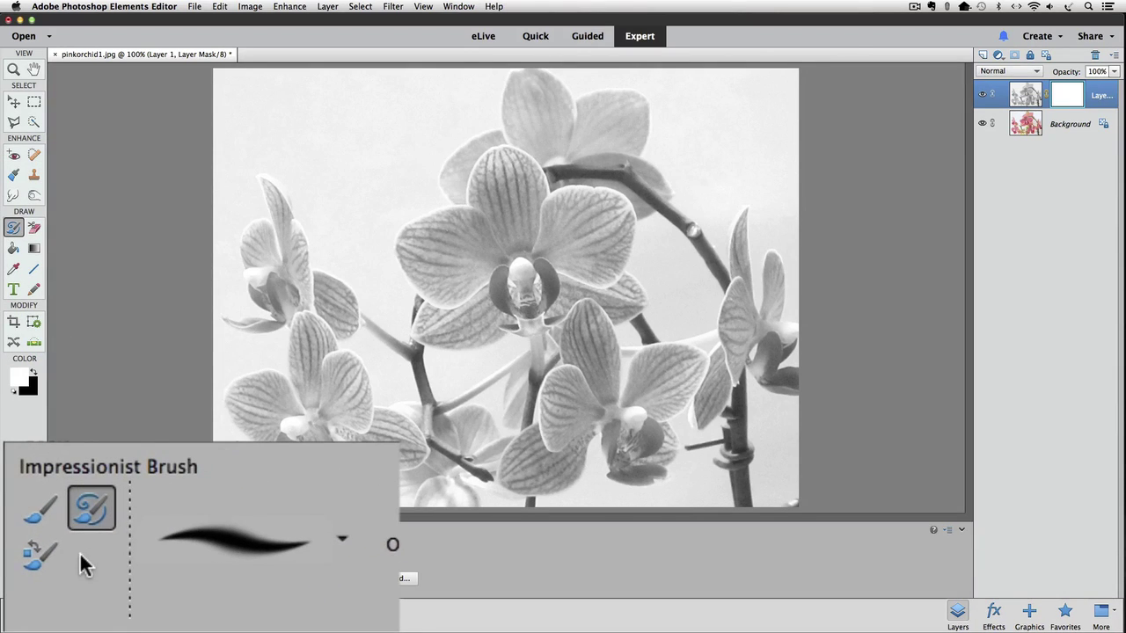
click(45, 514)
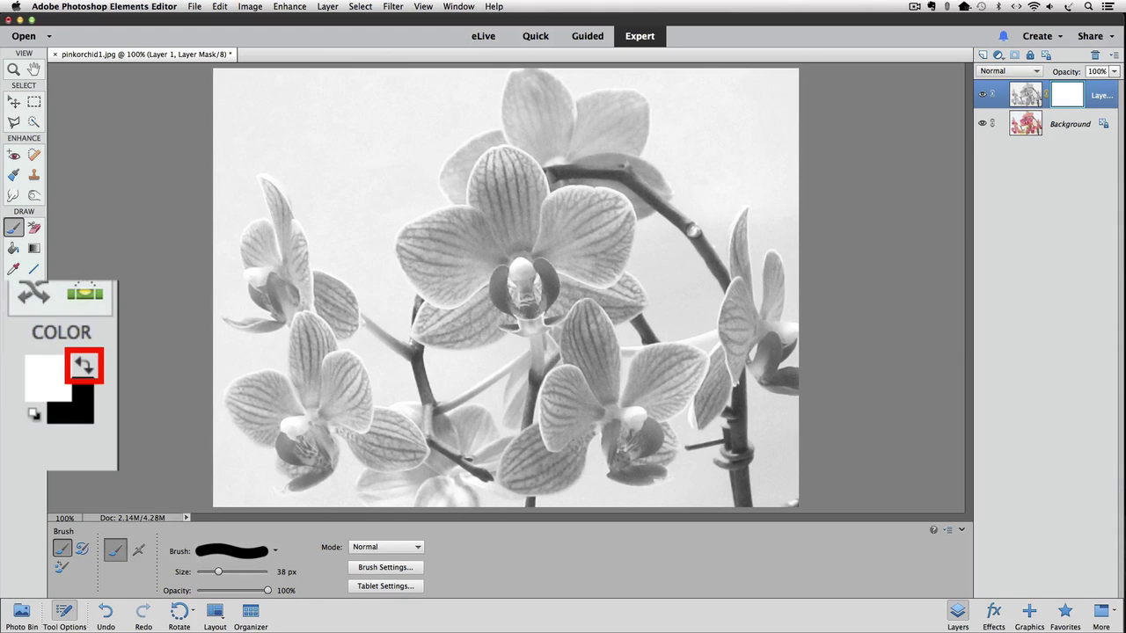
Step: Swap the colour swatches so black is foreground and white is background
click(85, 366)
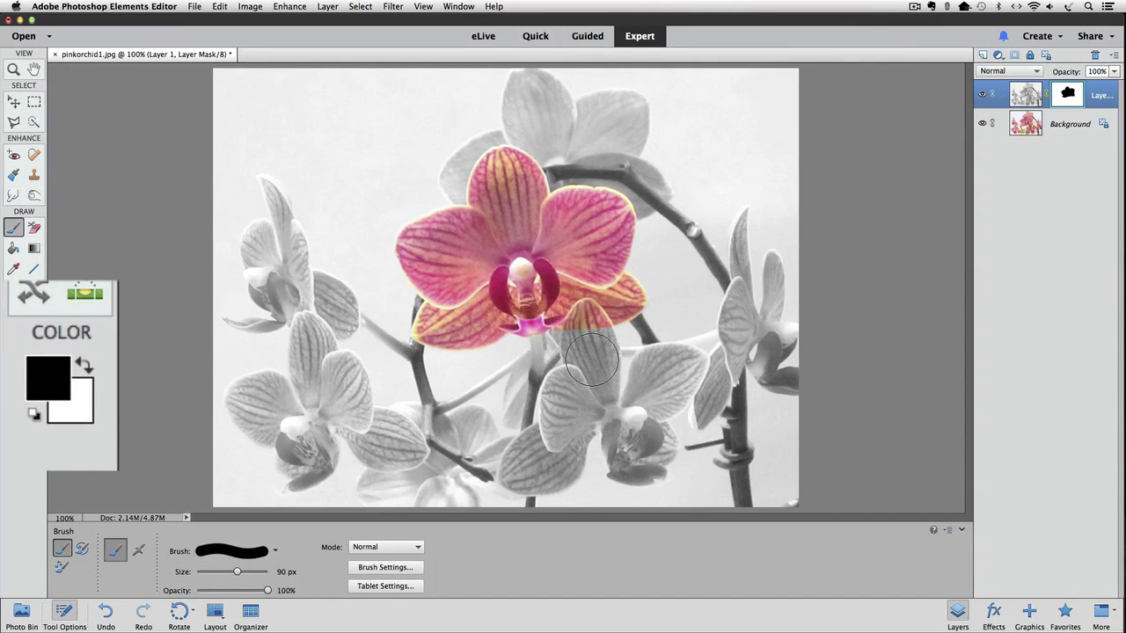
Step: Swap the swatches so white is foreground for painting grey back over the spill
click(86, 360)
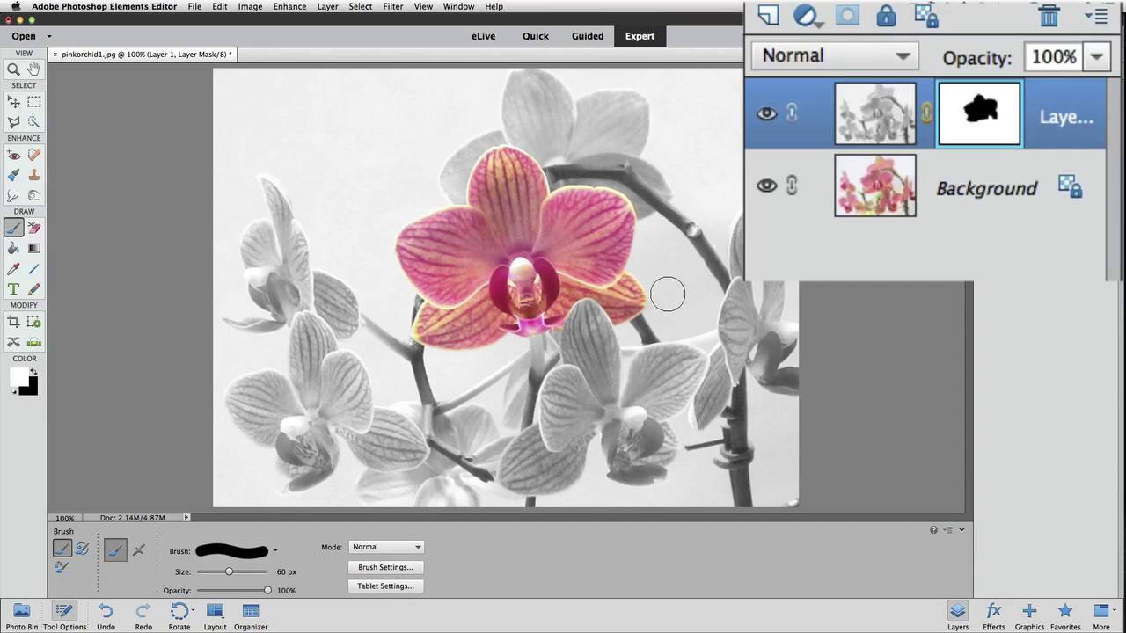
Step: Delete the masked grayscale Layer 1 and duplicate the colour Background as a new Layer 1
drag(882, 117, 1045, 21)
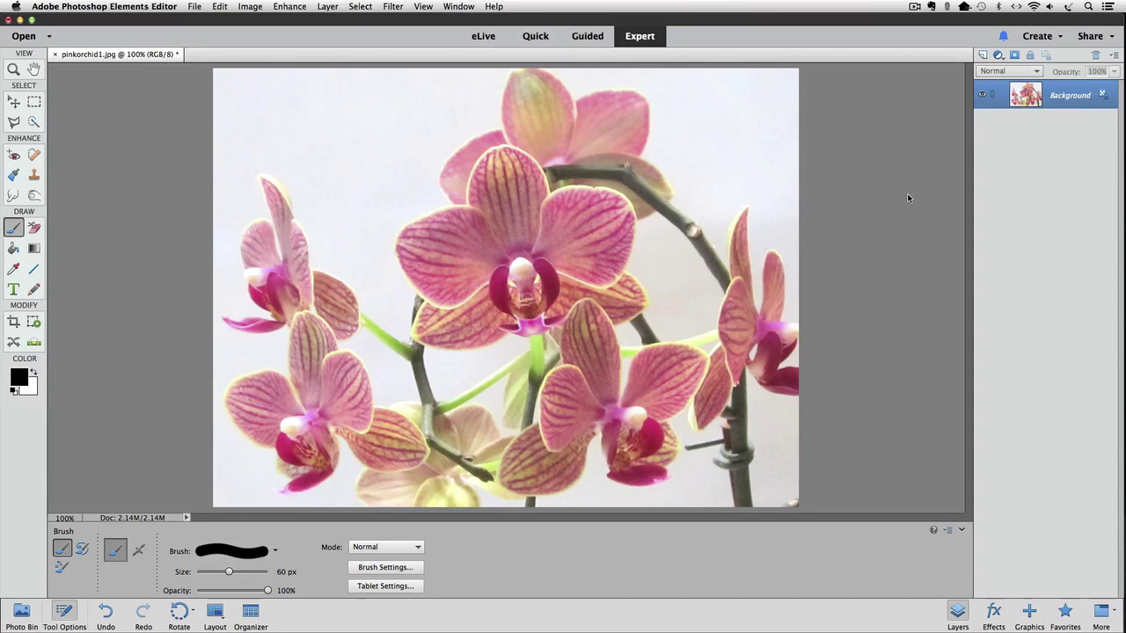
key(super+j)
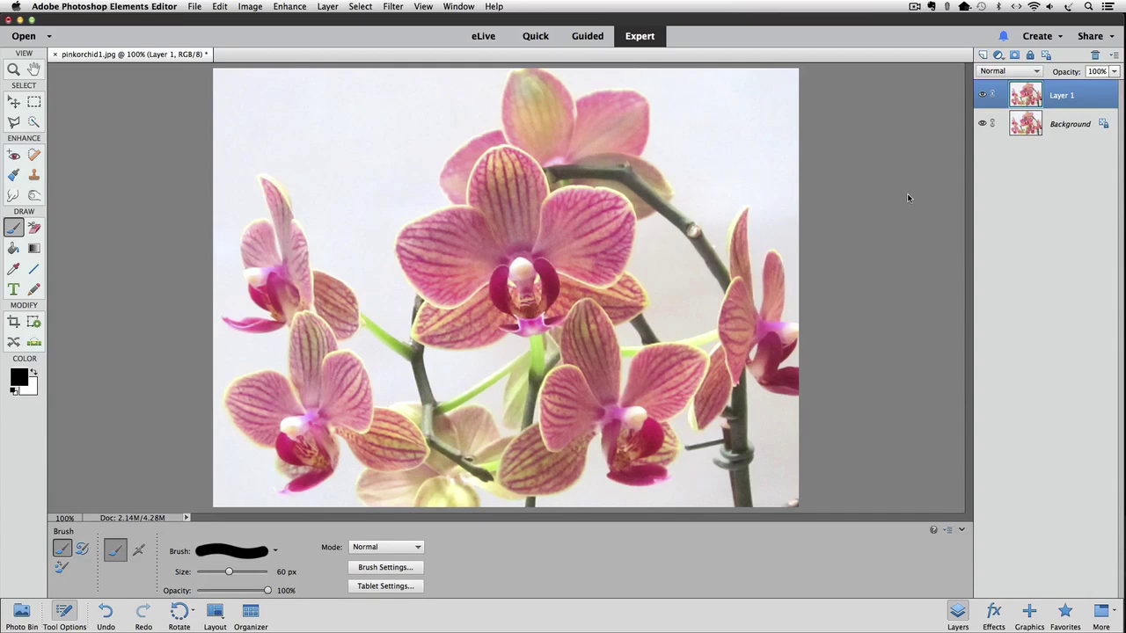
Step: Convert the new Layer 1 to black and white with Enhance > Convert to Black and White
click(290, 6)
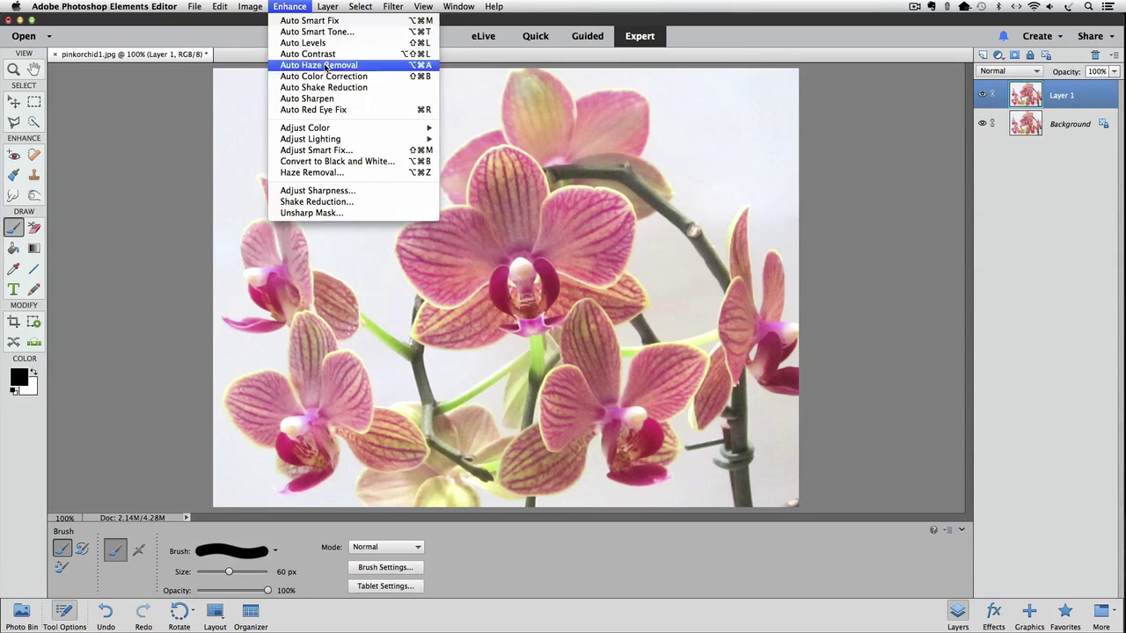
click(362, 161)
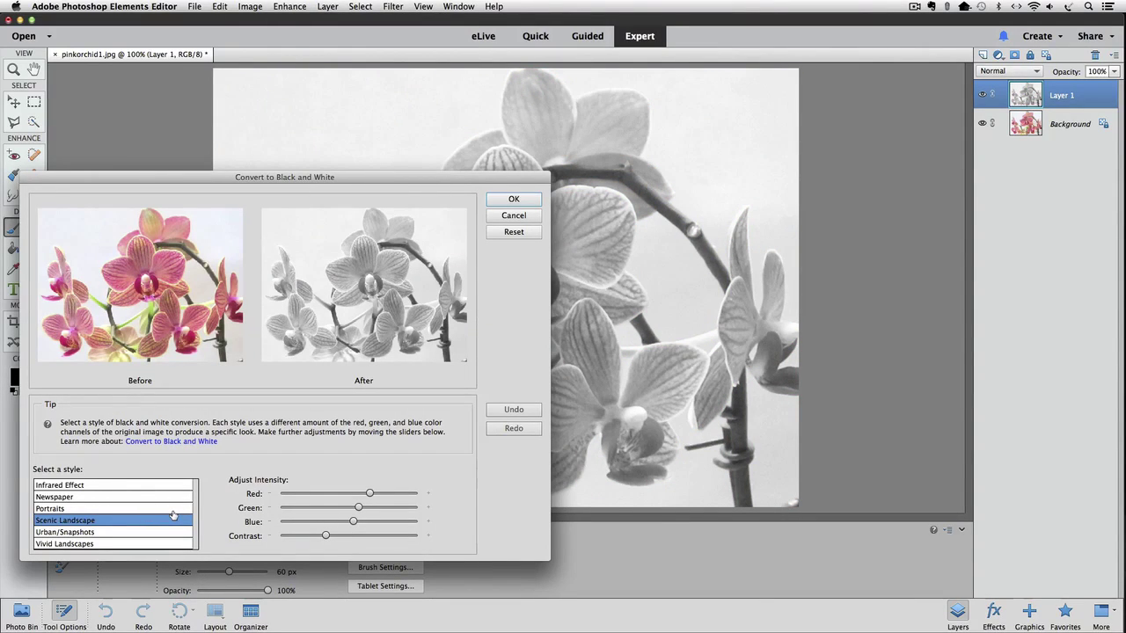
click(515, 199)
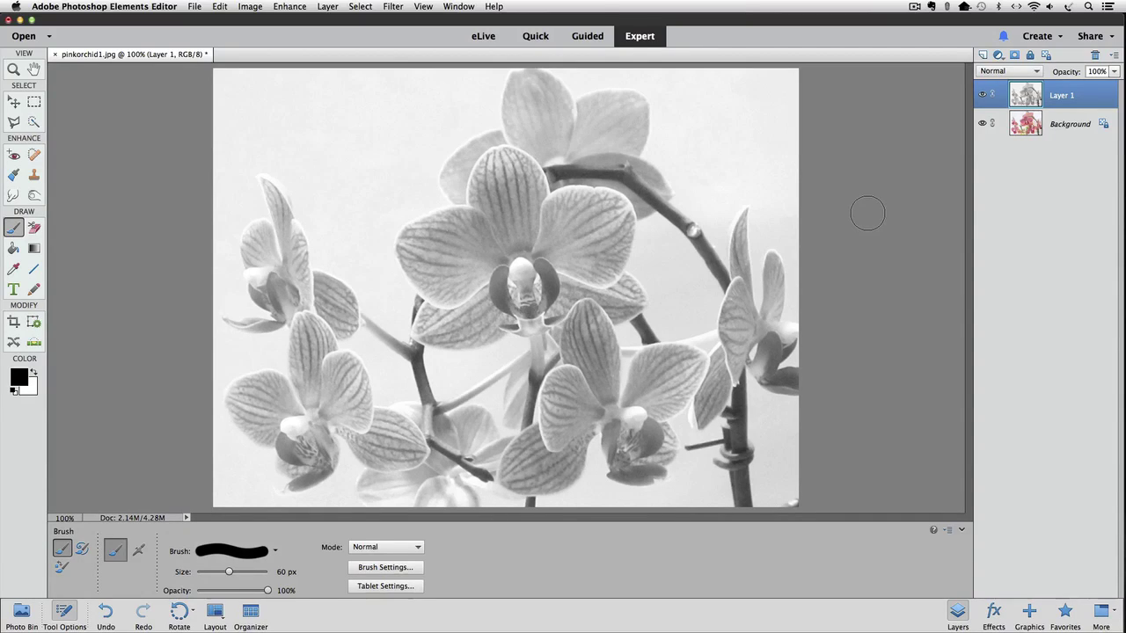
Step: Add a mask to the grey Layer 1 and paint black over the central orchid, using white to fix spills
click(1014, 55)
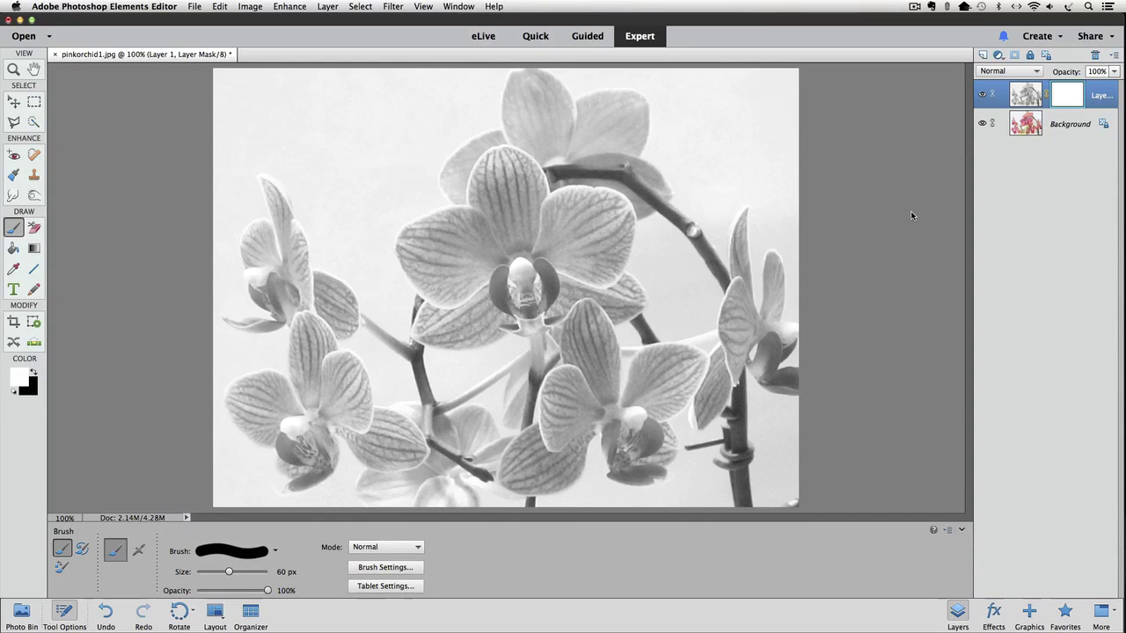
click(34, 374)
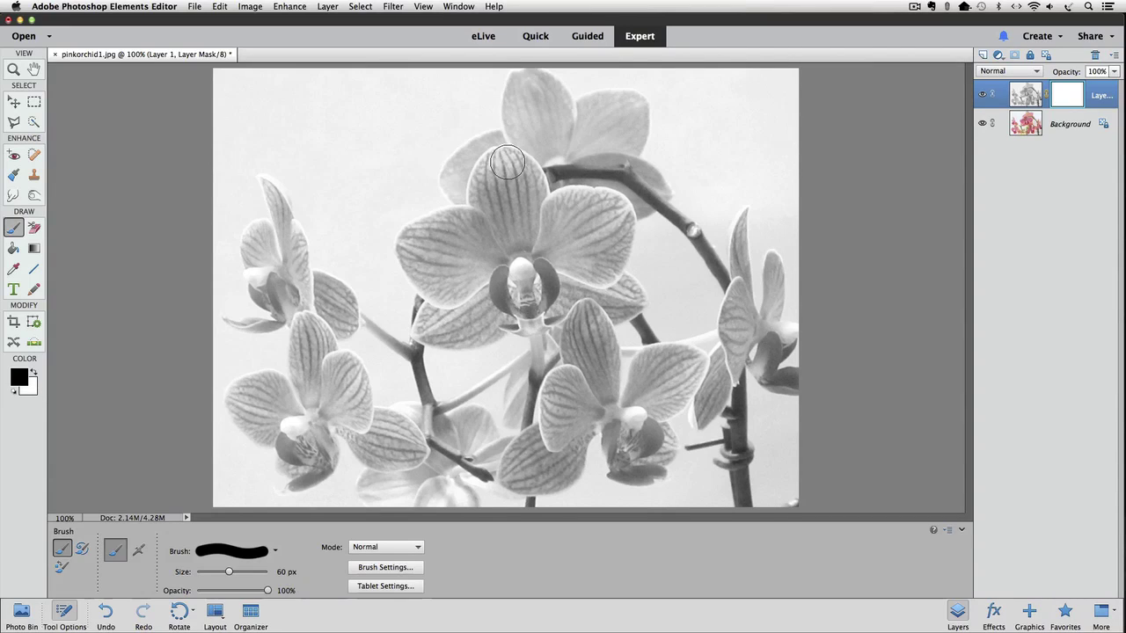
mouse_move(508, 162)
mouse_down()
mouse_move(475, 218)
mouse_move(410, 239)
mouse_move(444, 297)
mouse_move(429, 329)
mouse_move(482, 335)
mouse_move(506, 318)
mouse_move(553, 314)
mouse_move(587, 279)
mouse_move(620, 310)
mouse_move(633, 305)
mouse_move(614, 283)
mouse_move(616, 207)
mouse_move(563, 198)
mouse_move(543, 241)
mouse_move(547, 219)
mouse_move(505, 161)
mouse_move(495, 225)
mouse_move(436, 251)
mouse_move(474, 313)
mouse_move(544, 288)
mouse_move(594, 249)
mouse_move(576, 219)
mouse_move(555, 252)
mouse_move(477, 288)
mouse_move(473, 263)
mouse_move(521, 233)
mouse_up()
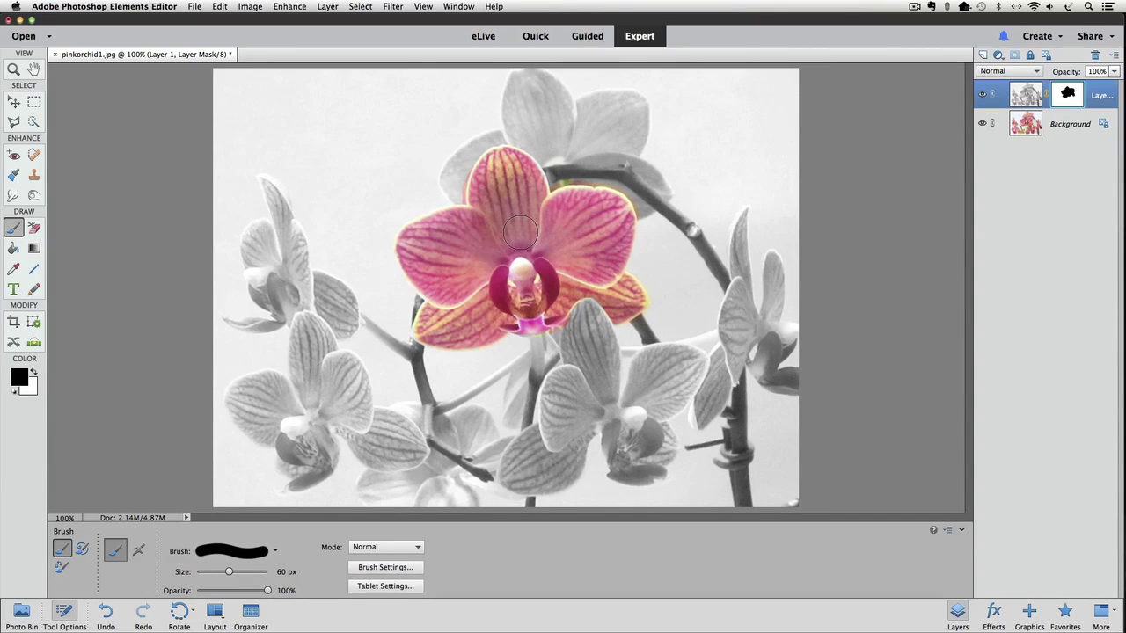
click(35, 374)
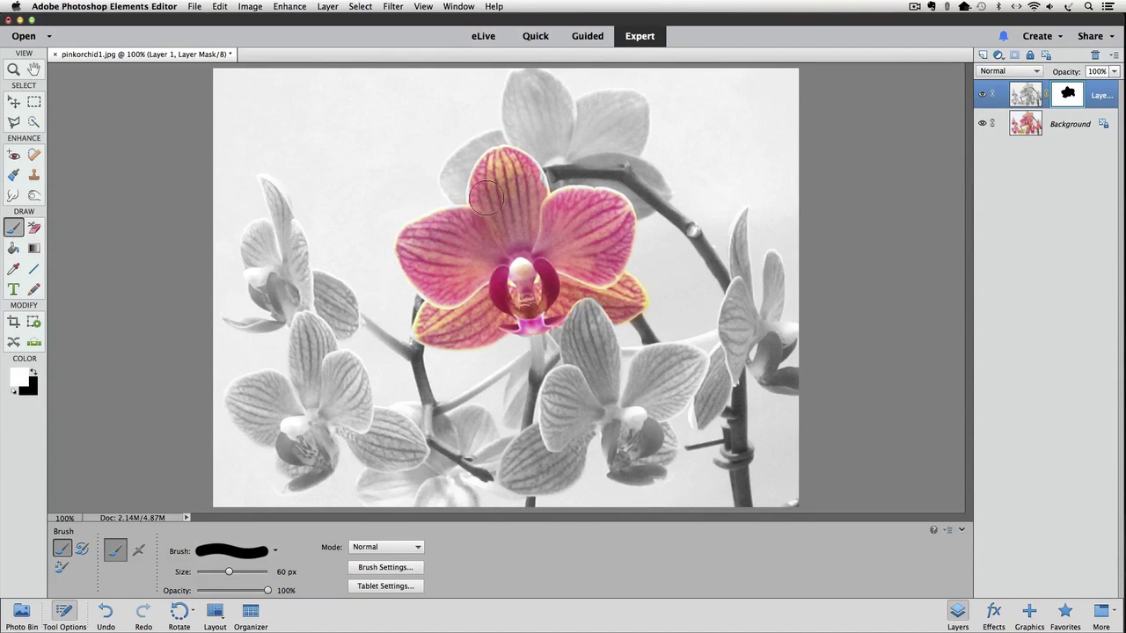
click(34, 372)
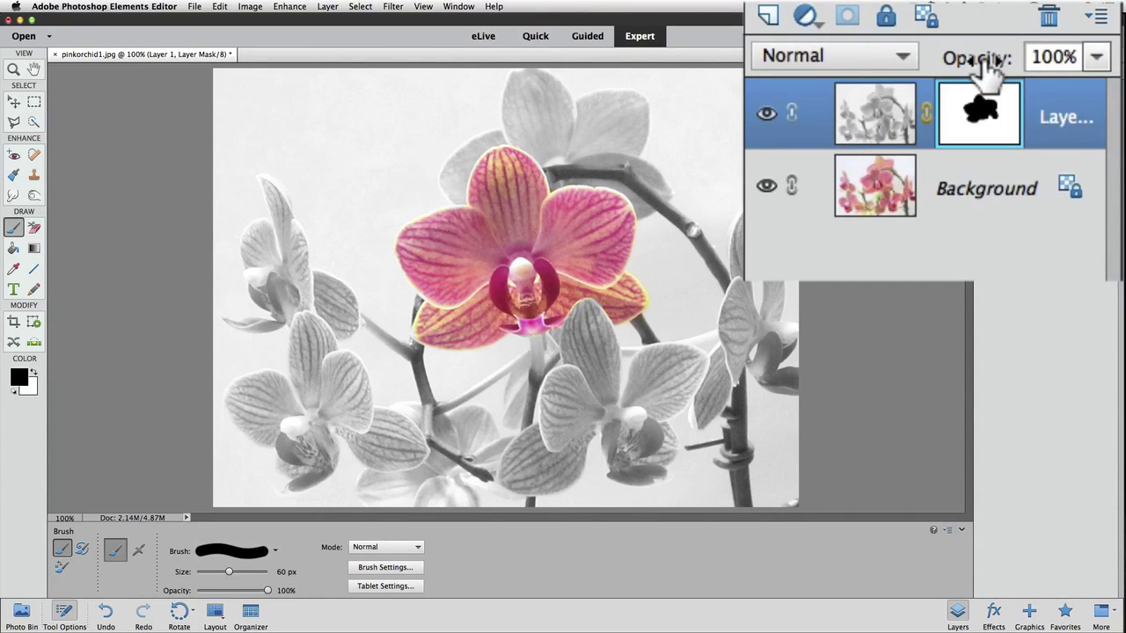
Step: Lower Layer 1's opacity to 75% so faint pink shows through the surrounding orchids
drag(979, 63, 951, 64)
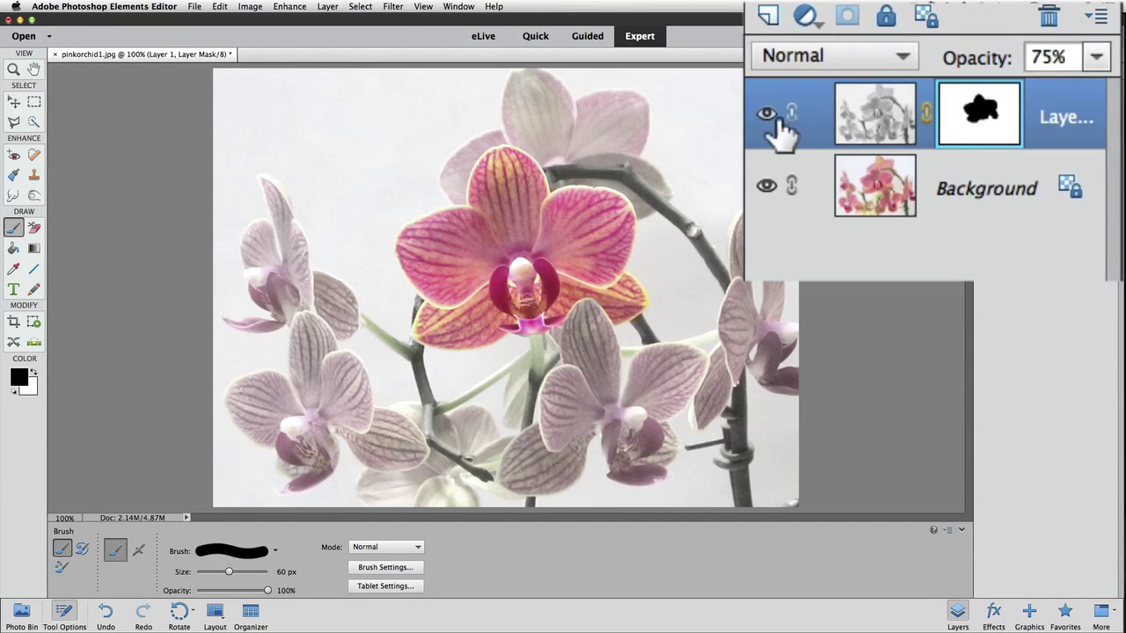
click(767, 115)
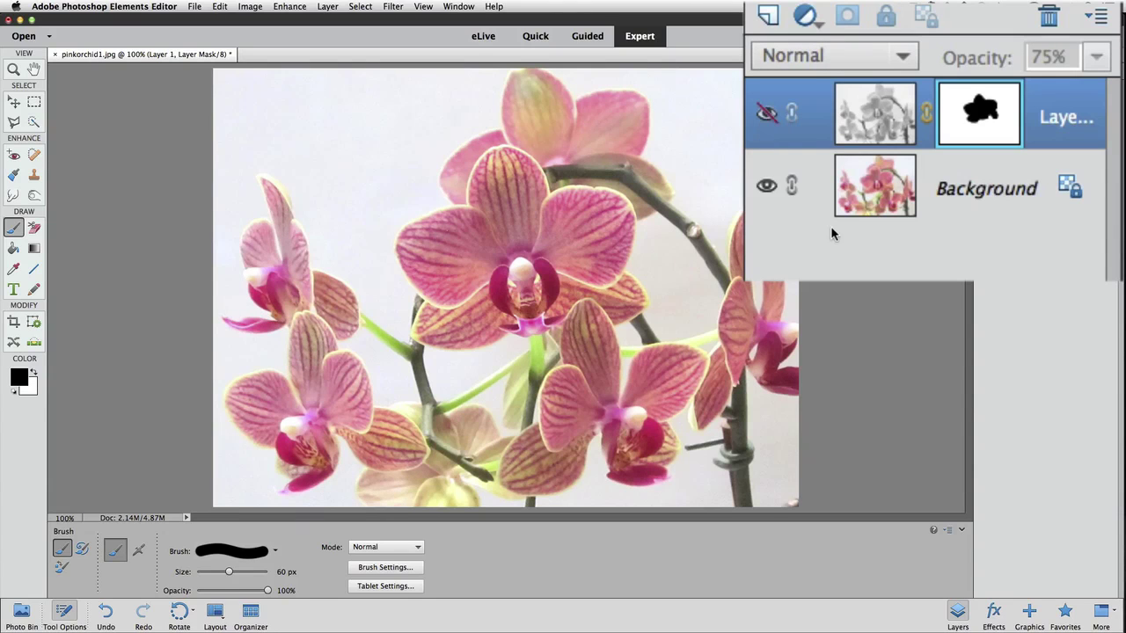
click(767, 113)
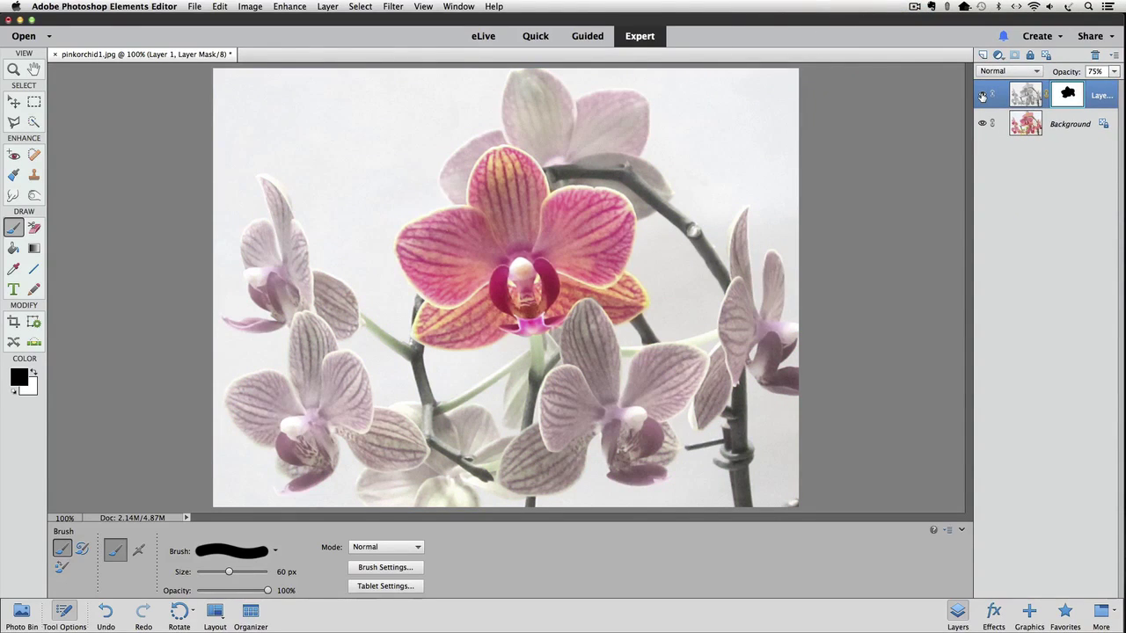
click(983, 95)
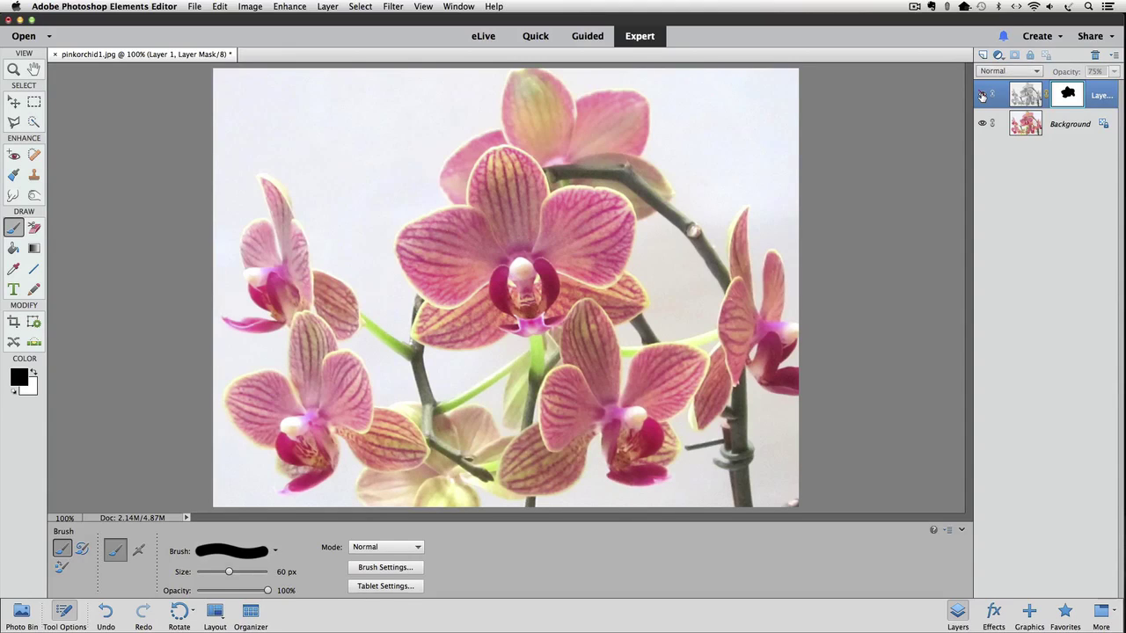
click(982, 95)
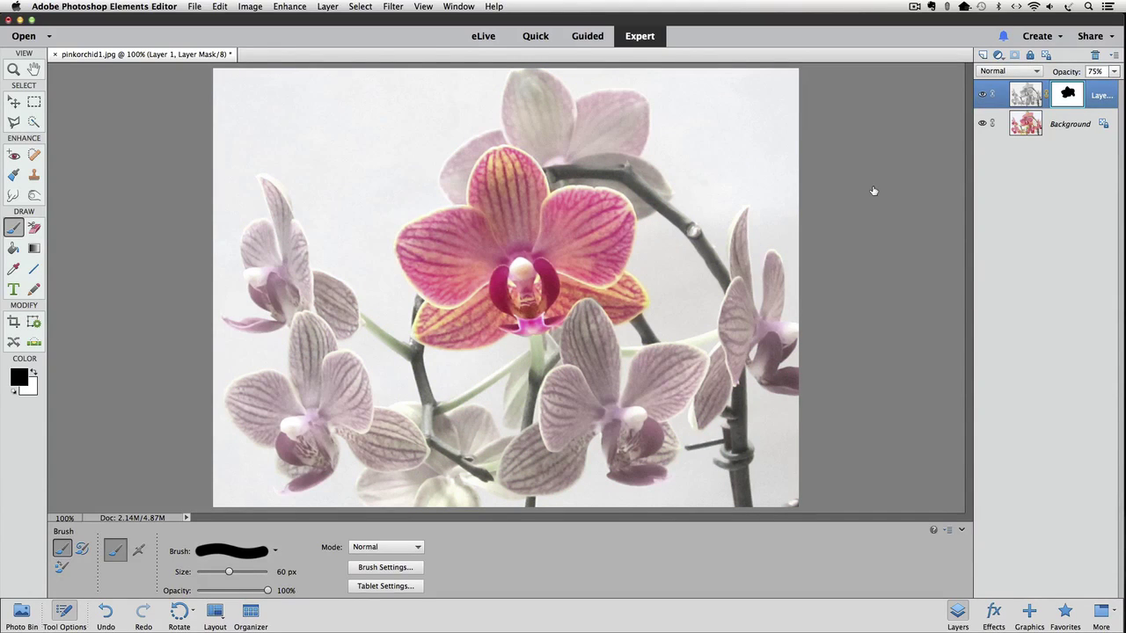